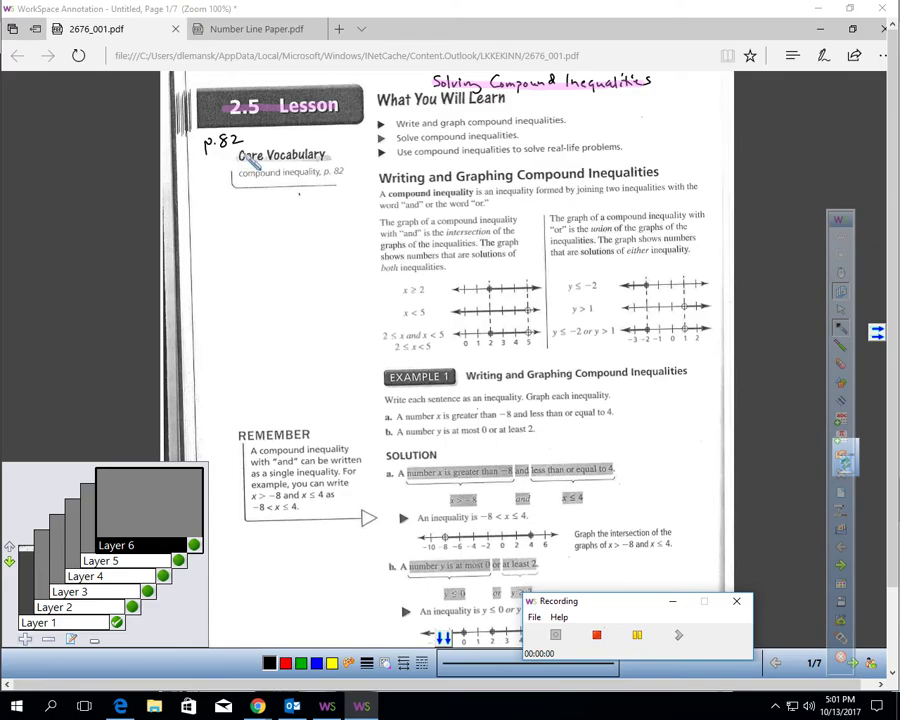
Turn on Layers 2, 3 and 4 to show the yellow, orange and green goal highlights, then click beside the definition.
click(131, 608)
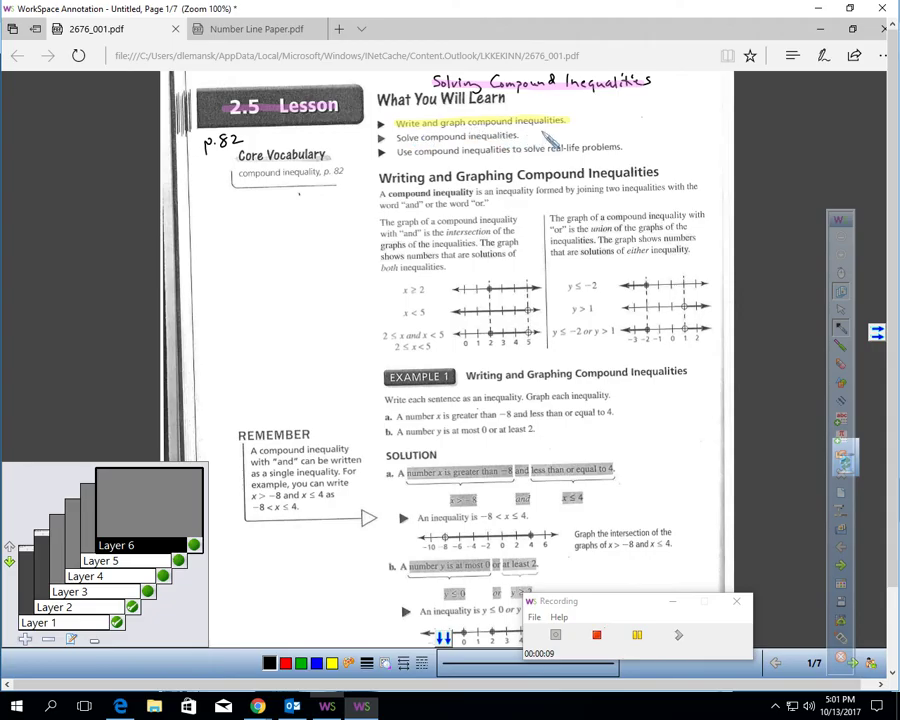
click(147, 592)
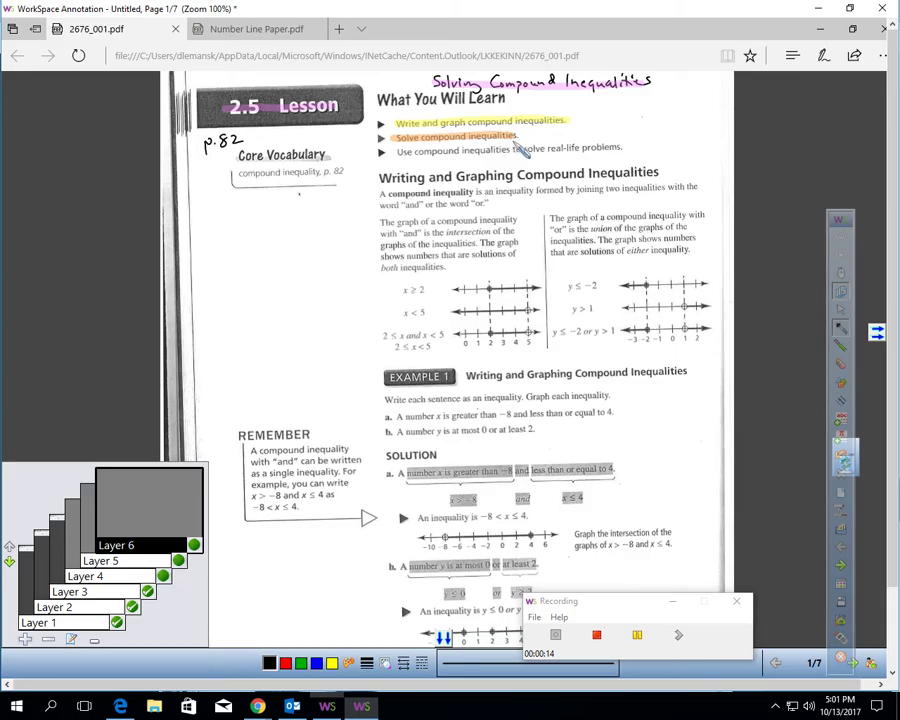
click(163, 577)
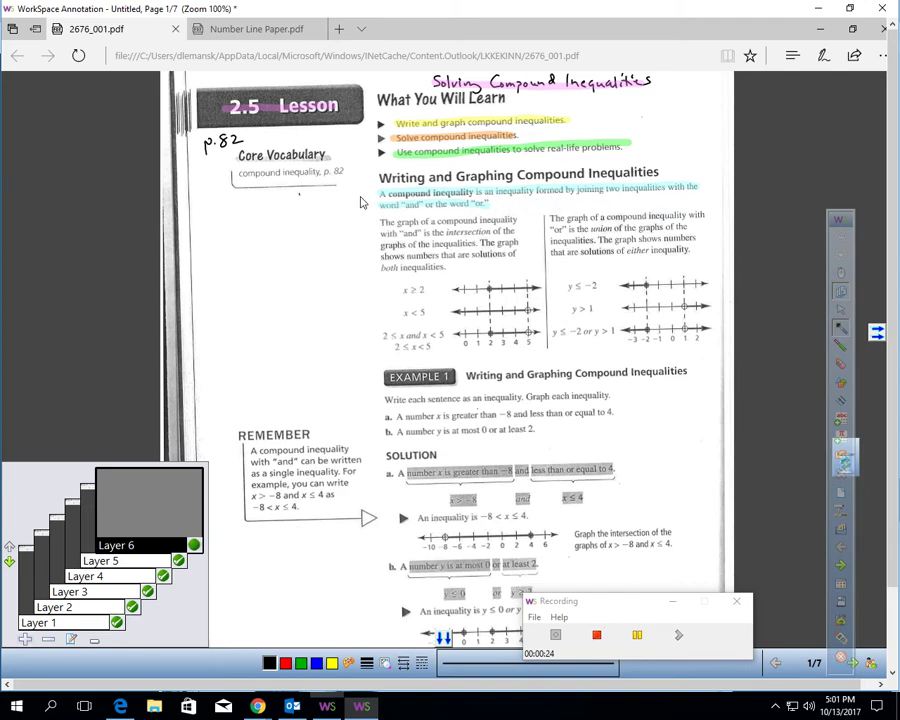
click(376, 202)
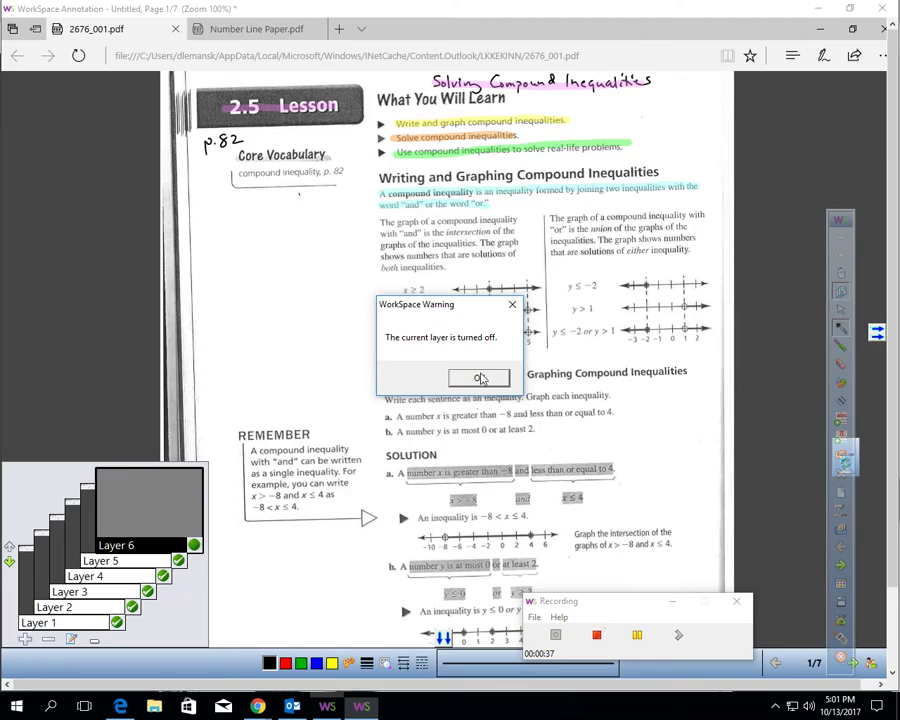
Dismiss the hidden-layer warning, select Layer 5, and draw a star beside the definition.
click(480, 378)
click(145, 560)
drag(362, 188, 362, 204)
drag(355, 196, 368, 202)
drag(368, 190, 356, 202)
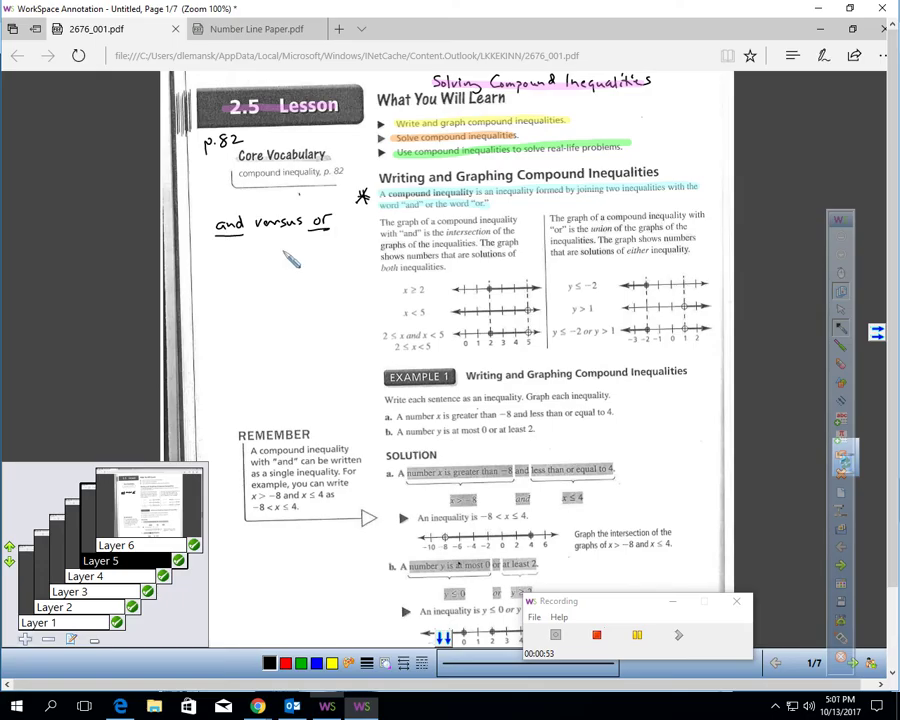
On Layer 6, highlight the handwritten 'and' in pink and the handwritten 'or' in green.
click(841, 345)
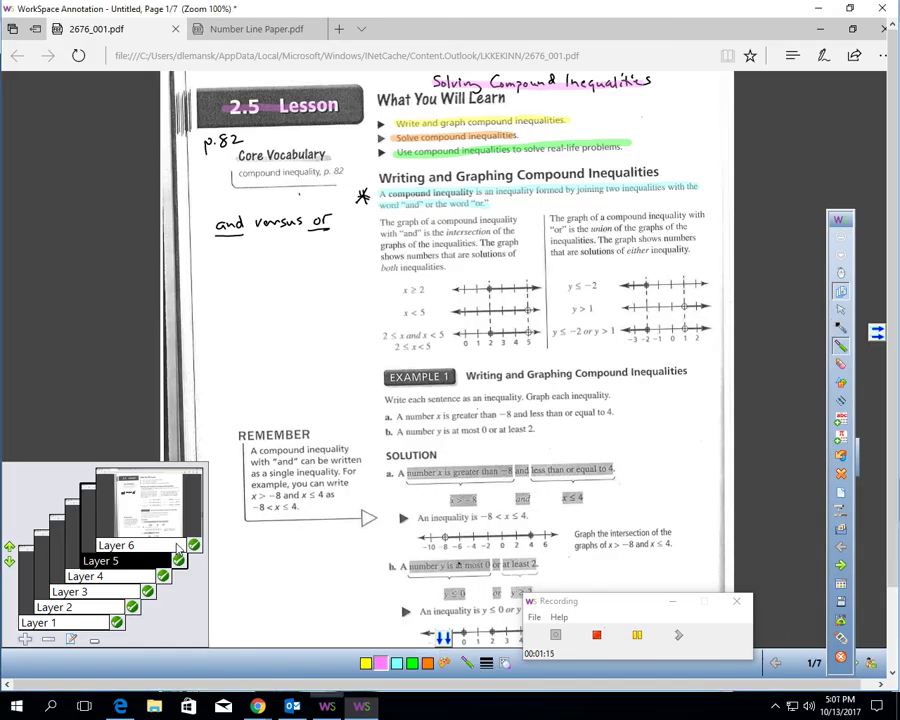
click(176, 546)
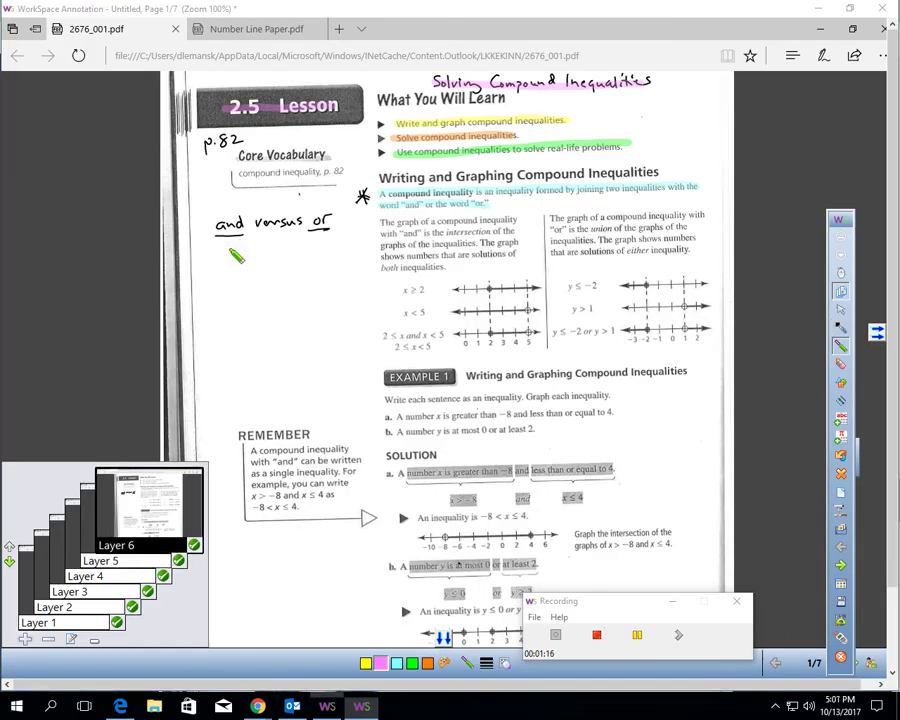
drag(215, 228, 248, 229)
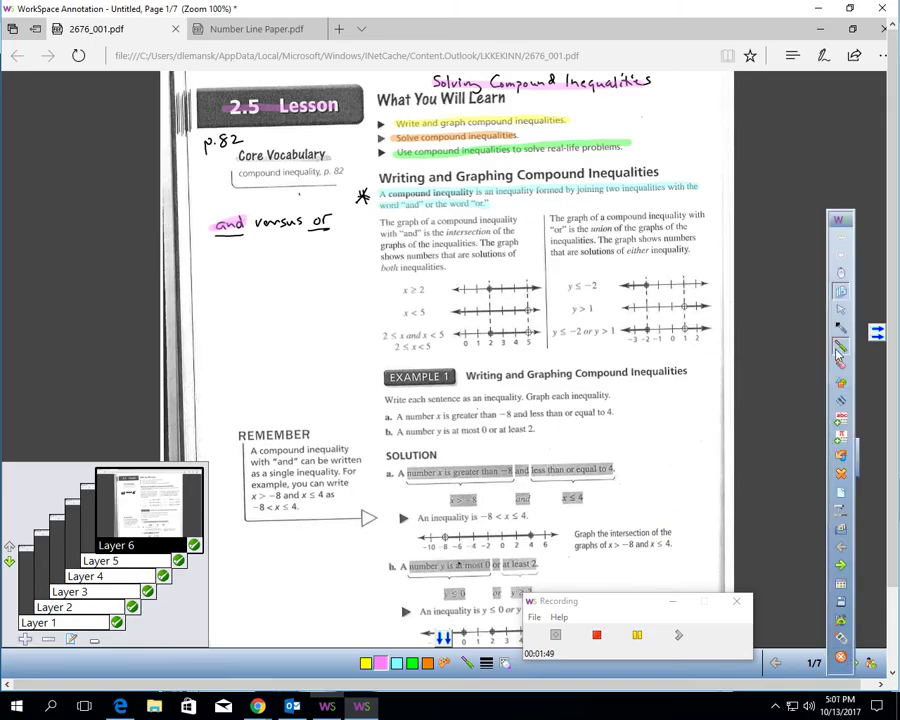
click(839, 348)
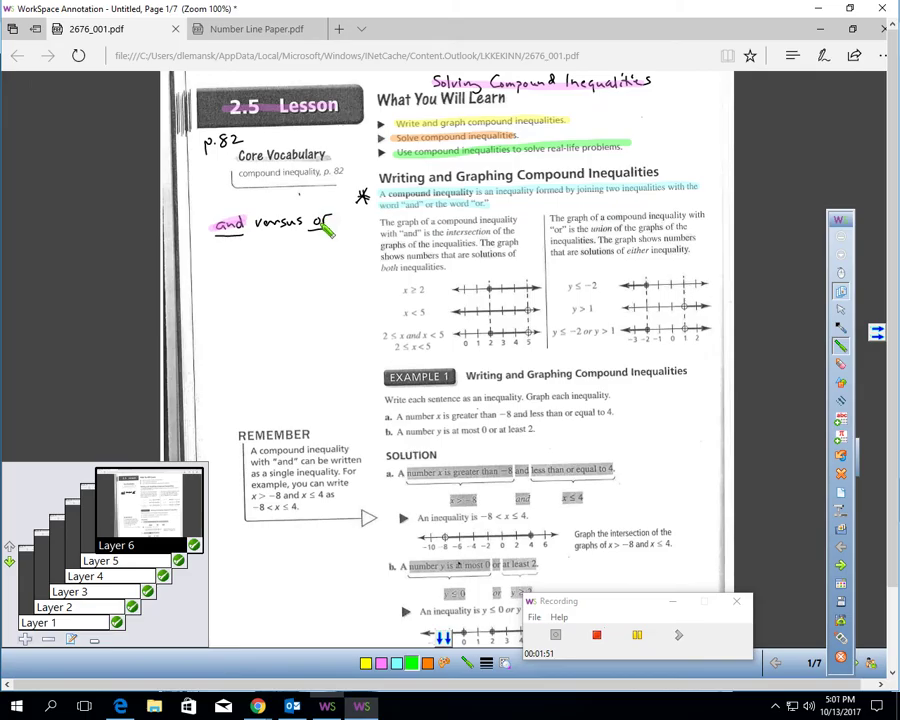
drag(309, 226, 336, 222)
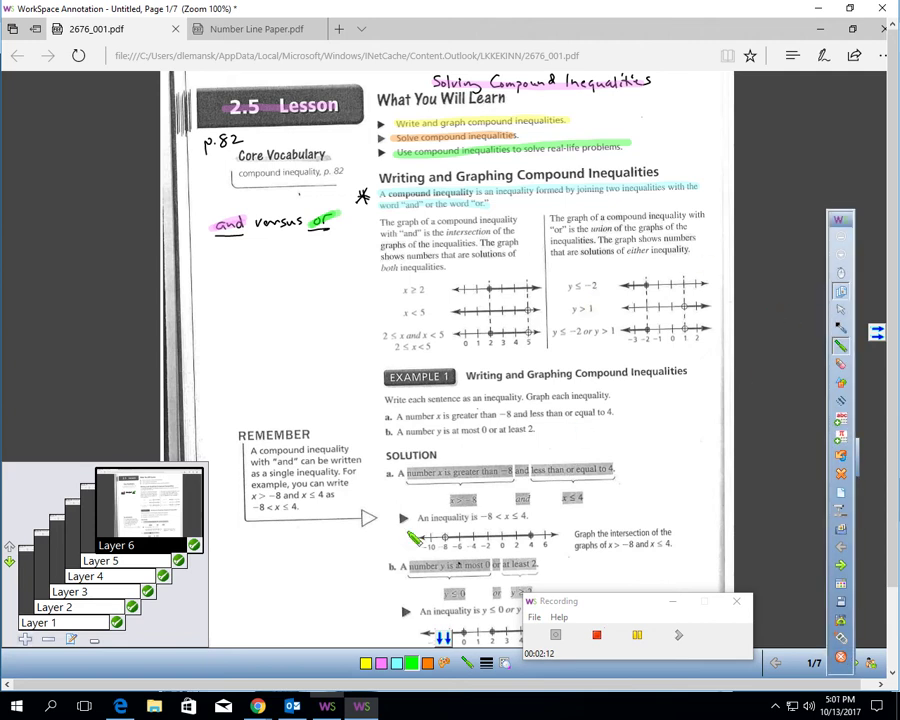
Highlight 'and', 'intersection', 'both' in orange and 'or', 'either', '2 ≤ x and x < 5' in green.
click(427, 662)
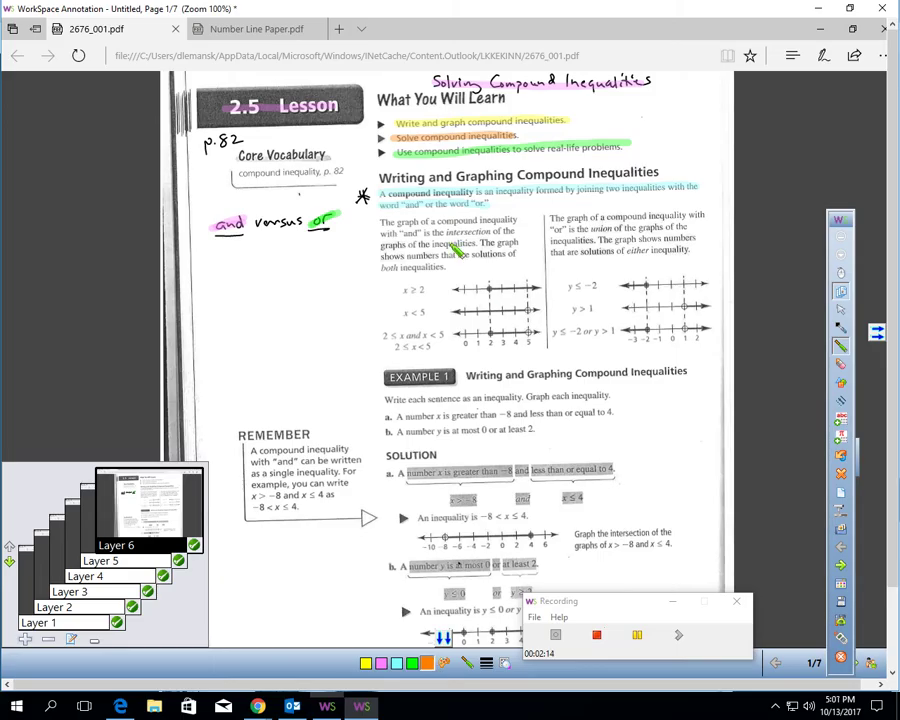
drag(400, 232, 492, 232)
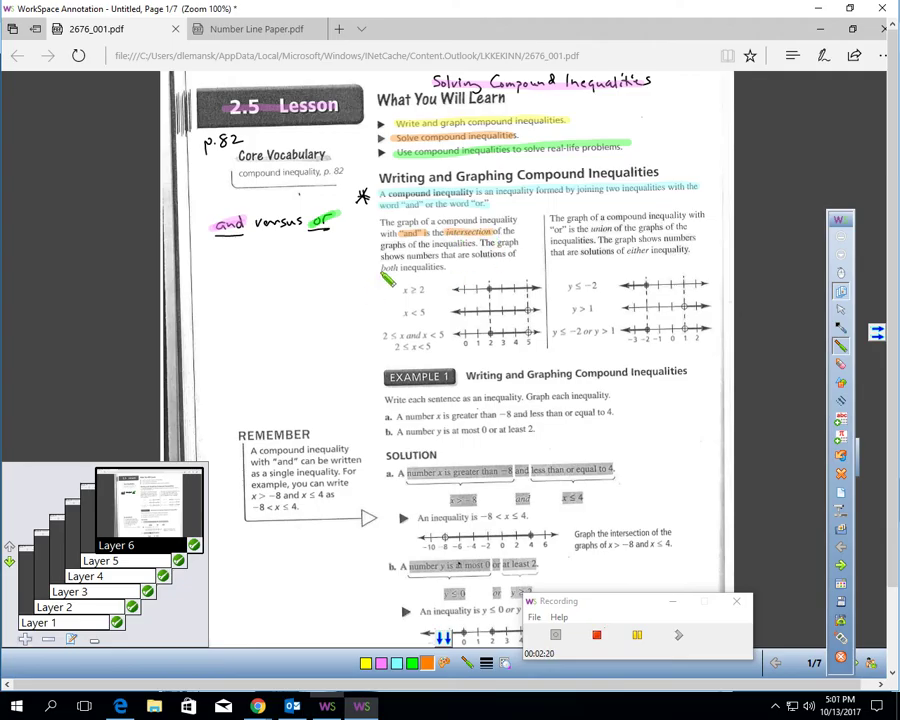
drag(380, 268, 399, 268)
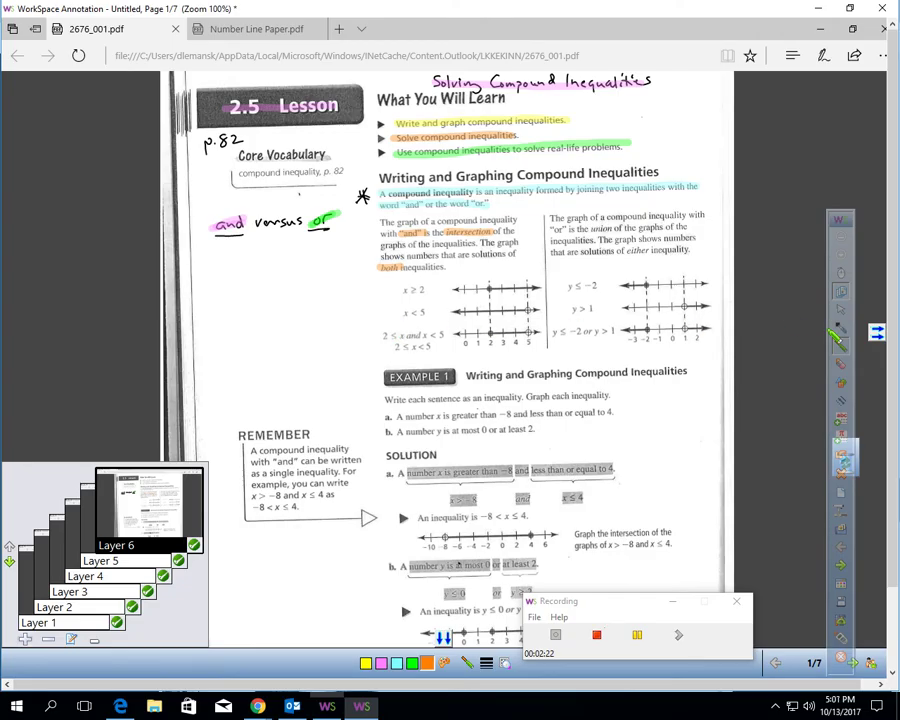
click(412, 663)
drag(550, 229, 564, 229)
drag(627, 251, 661, 251)
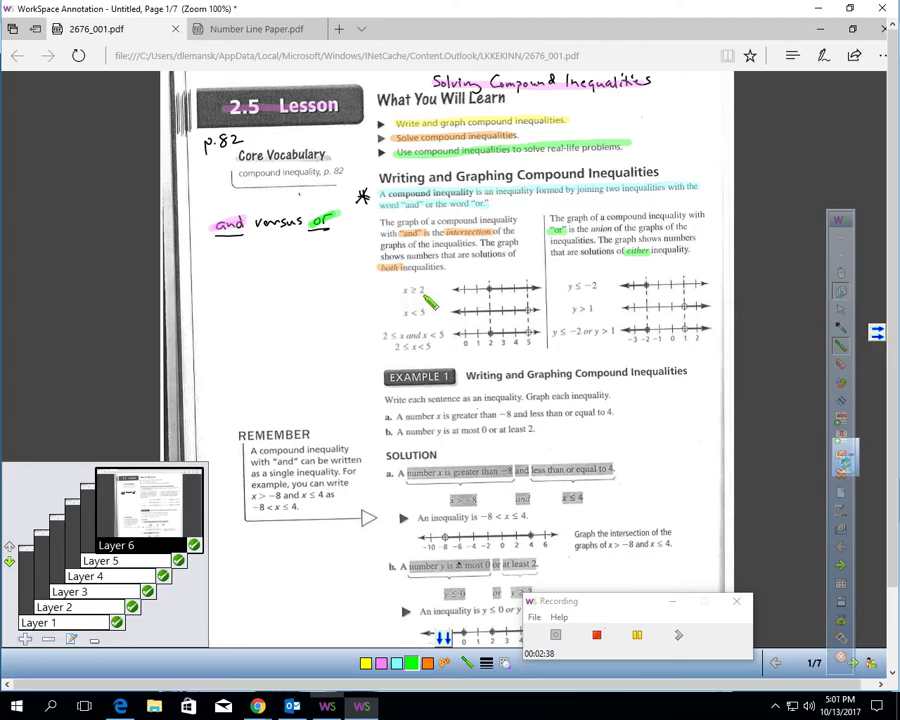
drag(381, 335, 430, 337)
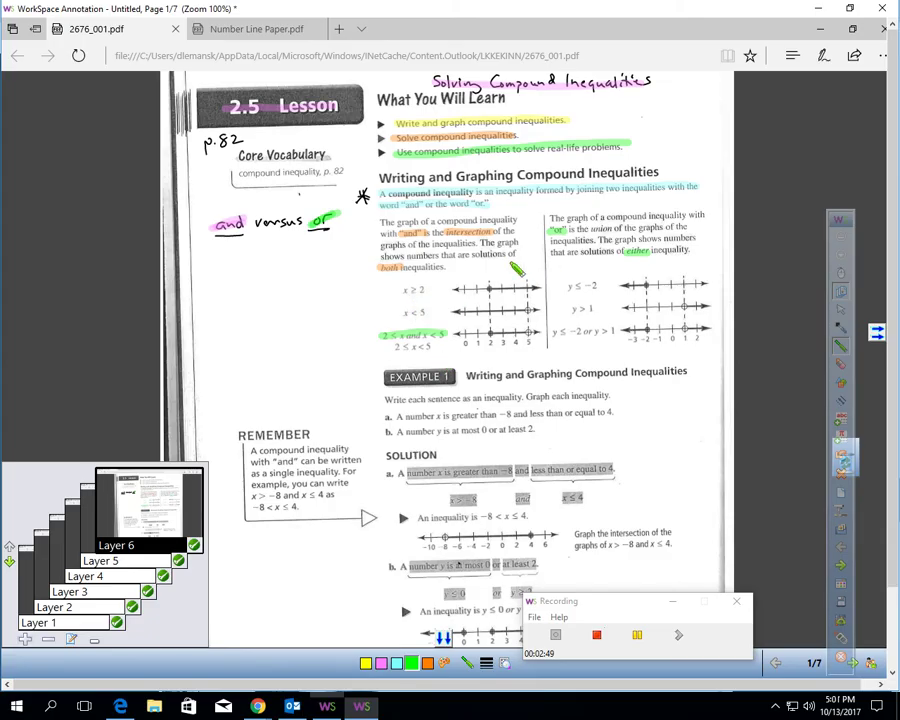
Circle the 'and' example number lines in green and highlight the 2-to-5 overlap in pink.
mouse_move(535, 272)
mouse_down()
mouse_move(476, 335)
mouse_move(539, 340)
mouse_move(540, 268)
mouse_up()
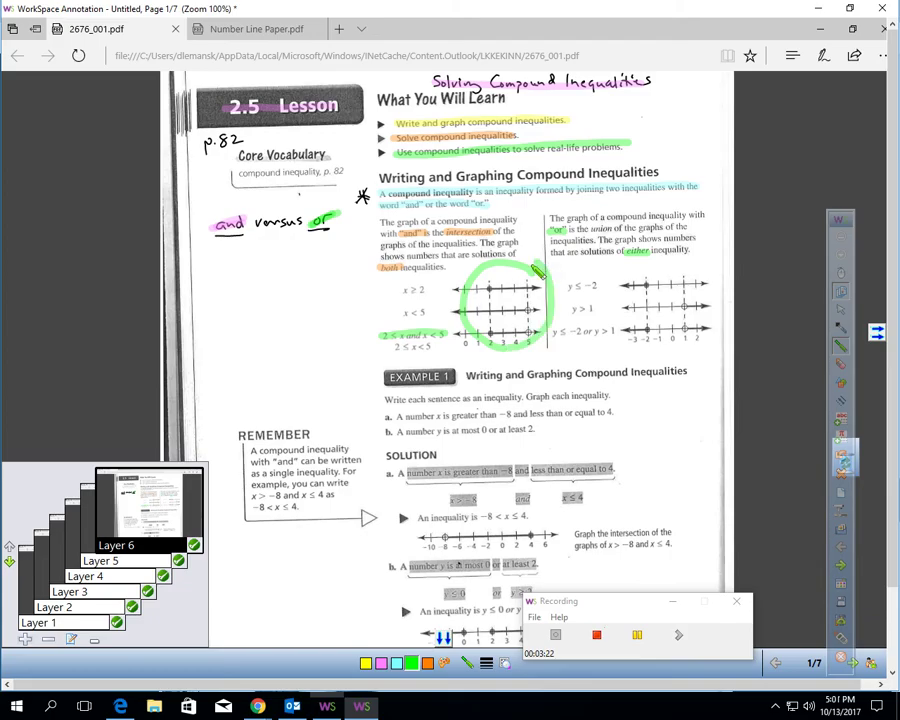
click(382, 664)
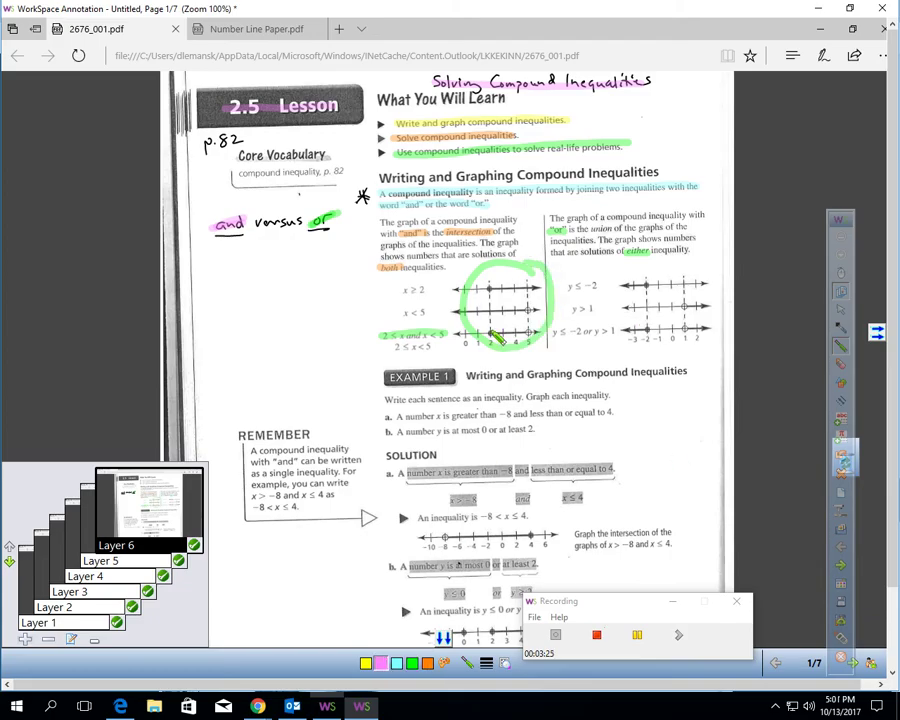
drag(489, 333, 524, 334)
With the pen, loop '2 ≤ x < 5' and add an arrow labelled 'triple inequality'.
key(p)
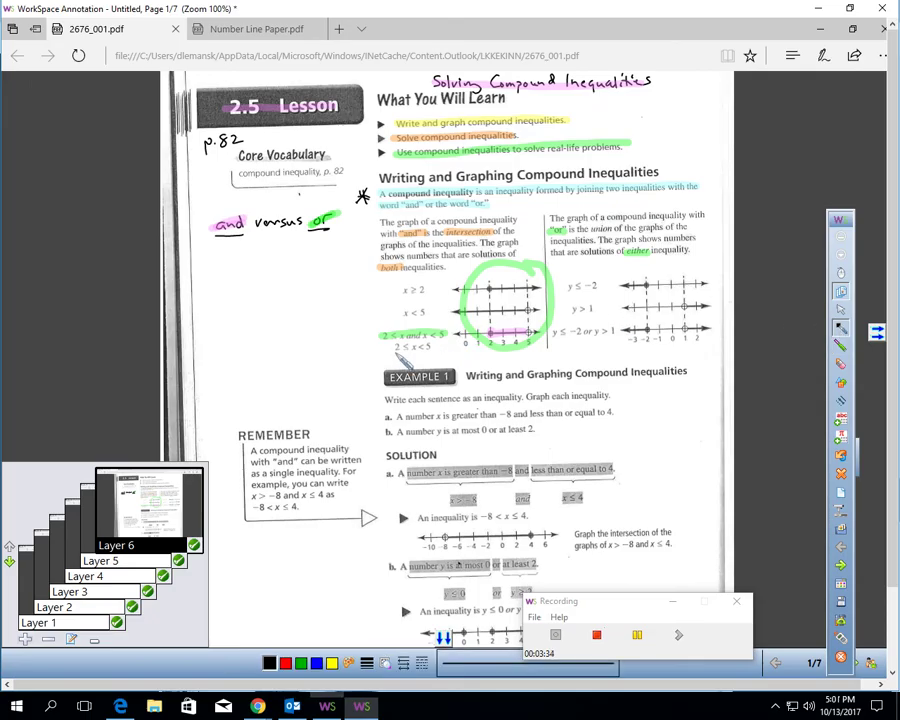
mouse_move(393, 352)
mouse_down()
mouse_move(437, 341)
mouse_move(416, 337)
mouse_move(398, 355)
mouse_up()
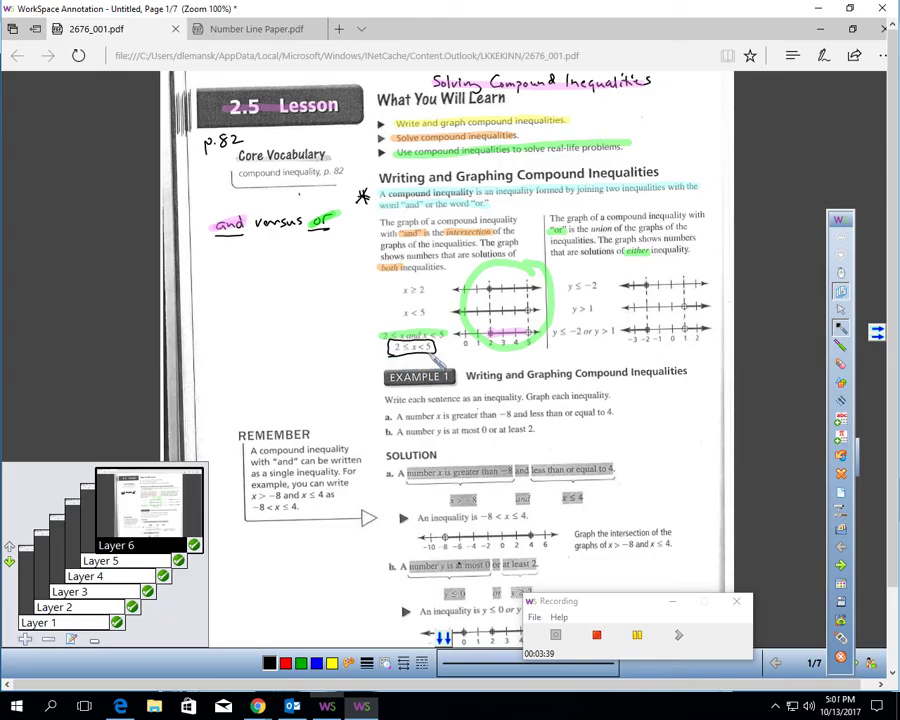
mouse_move(349, 371)
mouse_down()
mouse_move(383, 357)
mouse_move(379, 364)
mouse_up()
mouse_move(262, 388)
mouse_down()
mouse_move(278, 400)
mouse_move(318, 388)
mouse_move(282, 418)
mouse_move(305, 420)
mouse_move(338, 396)
mouse_move(344, 404)
mouse_up()
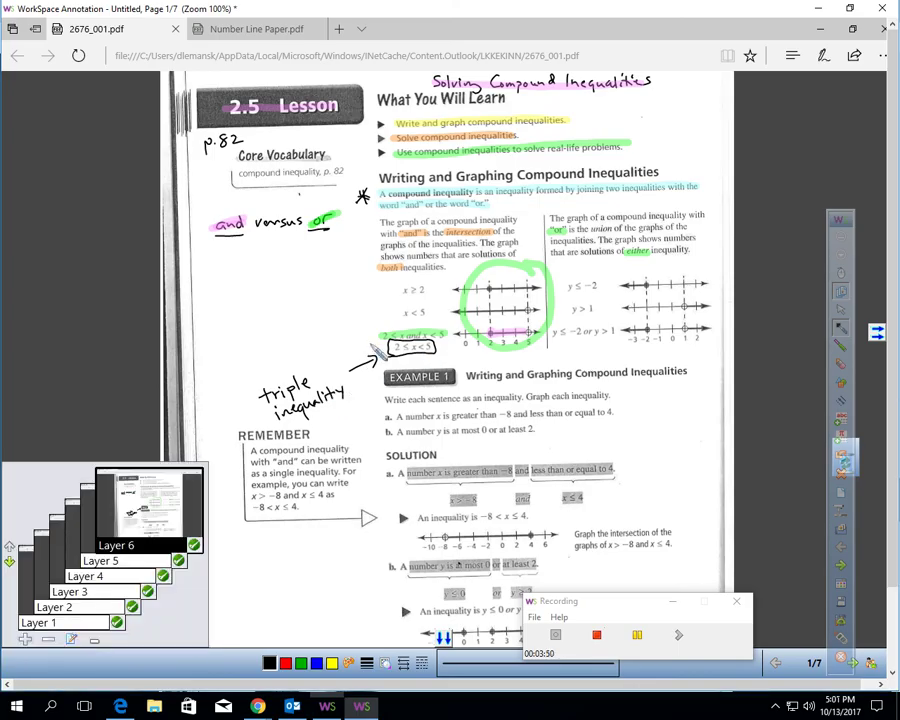
Handwrite '2 ≤ x < 5' in the left margin.
mouse_move(221, 328)
mouse_down()
mouse_move(234, 338)
mouse_move(285, 334)
mouse_up()
mouse_move(285, 320)
mouse_down()
mouse_move(272, 334)
mouse_move(312, 333)
mouse_up()
drag(315, 317, 327, 317)
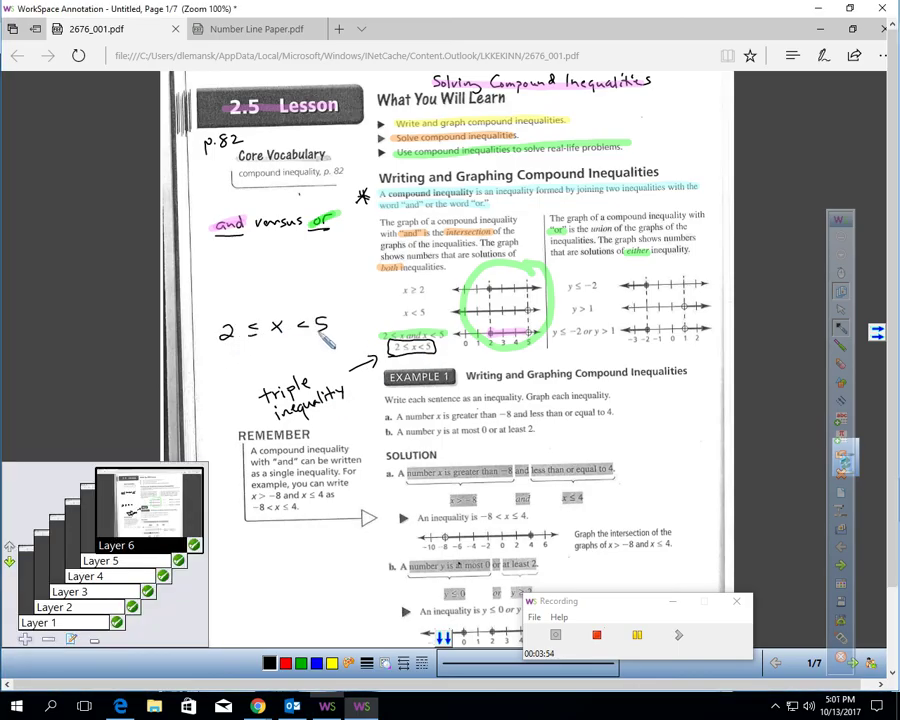
Highlight the margin inequality's 2 in cyan, its x in green and its 5 in orange.
key(h)
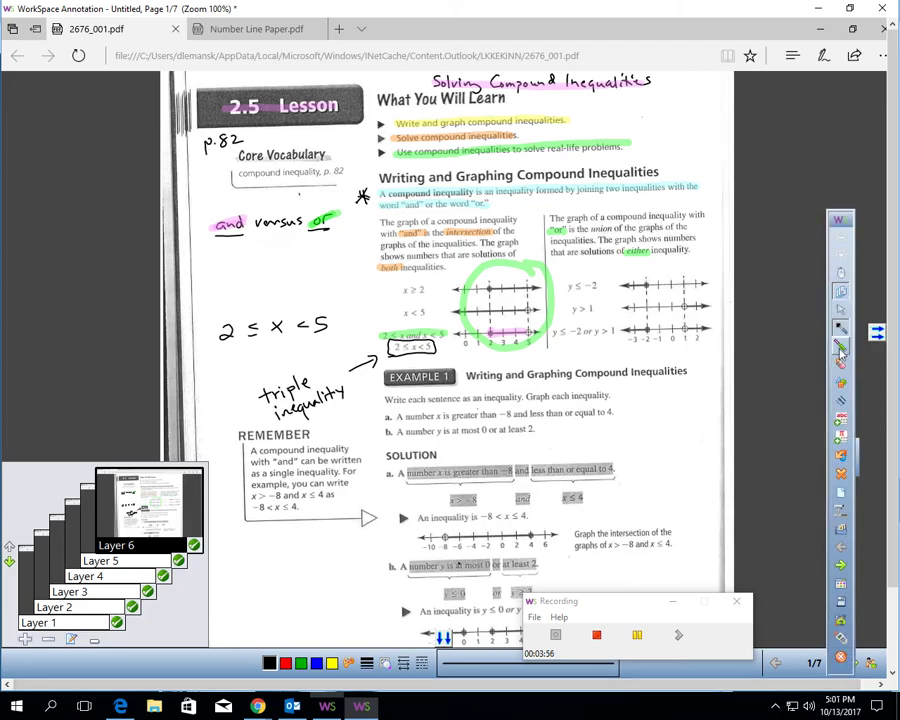
click(396, 663)
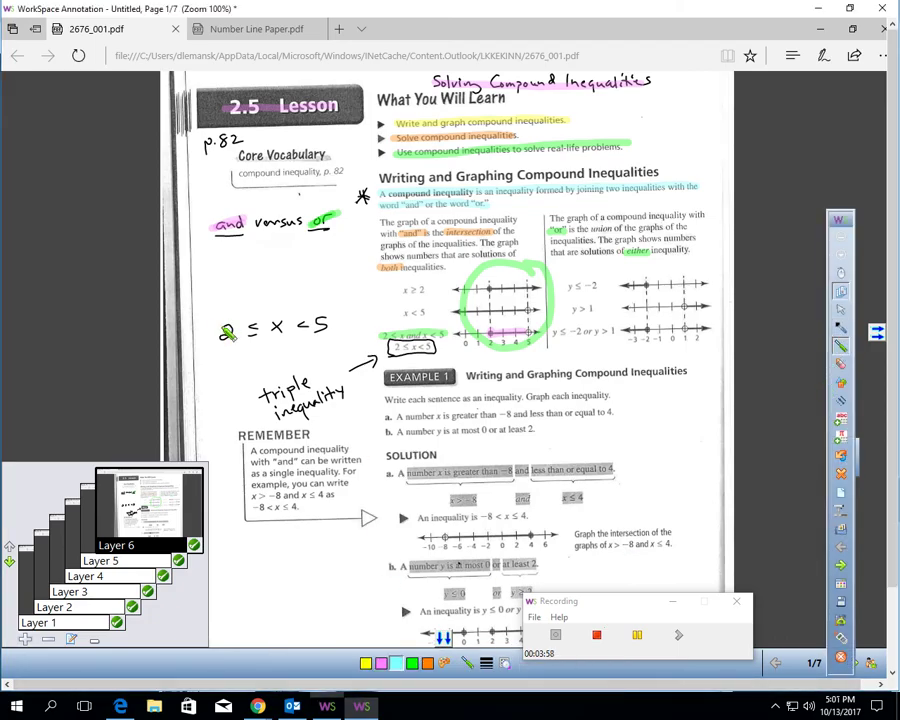
mouse_move(226, 338)
mouse_down()
mouse_move(287, 322)
mouse_move(291, 334)
mouse_move(329, 323)
mouse_up()
click(411, 663)
click(427, 663)
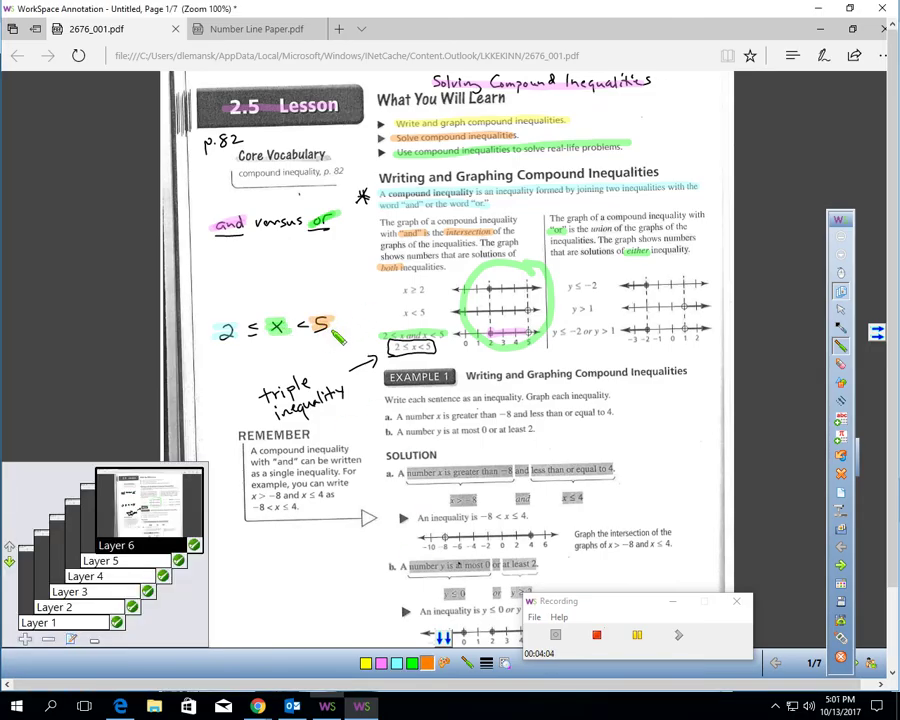